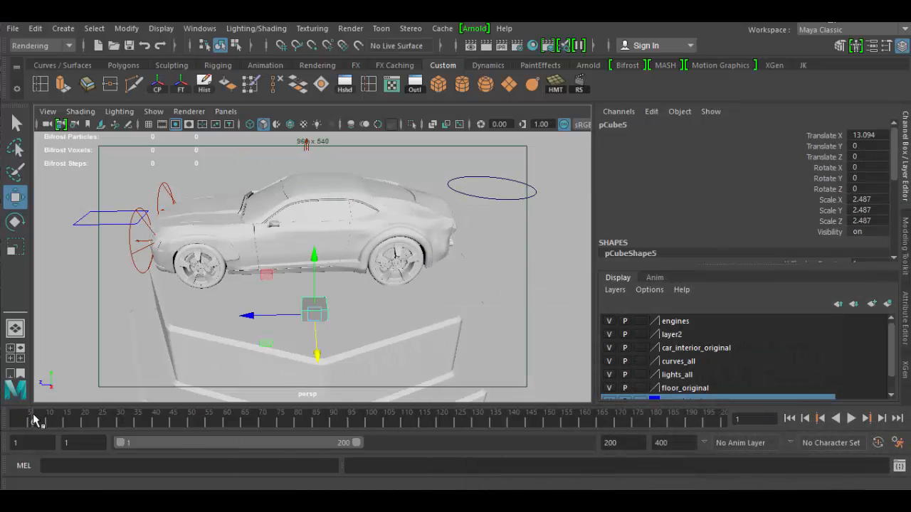
Scrub the timeline to frame 21 and select the totalscene group that holds the car and platform.
drag(31, 417, 10, 423)
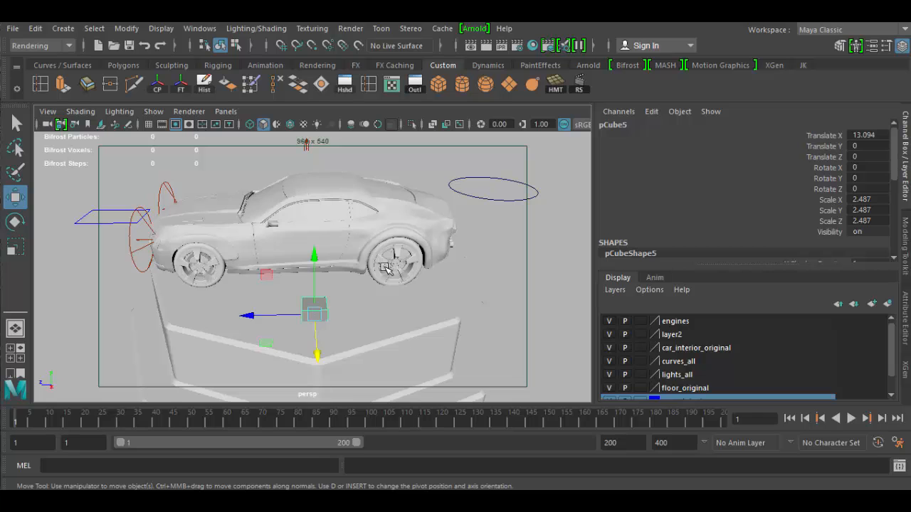
mouse_move(16, 420)
mouse_down()
mouse_move(417, 423)
mouse_move(618, 409)
mouse_move(271, 420)
mouse_move(7, 414)
mouse_move(752, 436)
mouse_move(456, 421)
mouse_move(8, 420)
mouse_up()
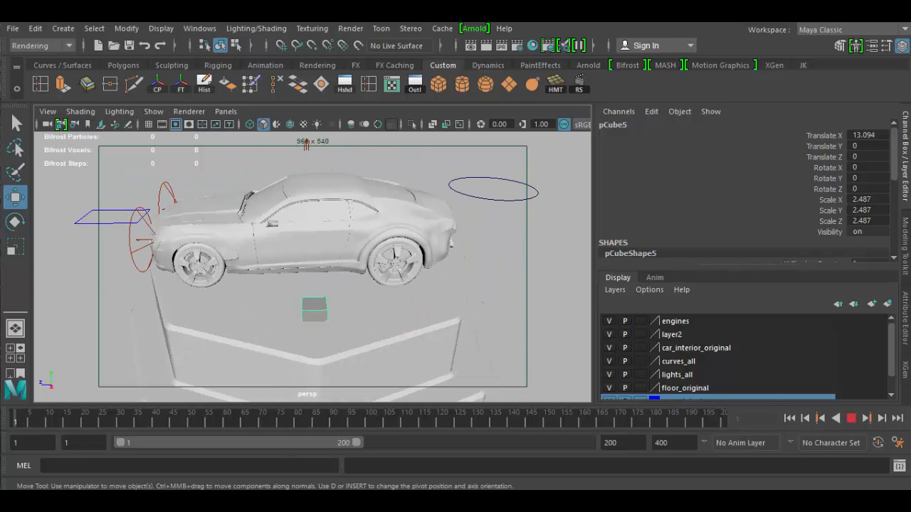
drag(33, 414, 87, 419)
click(400, 329)
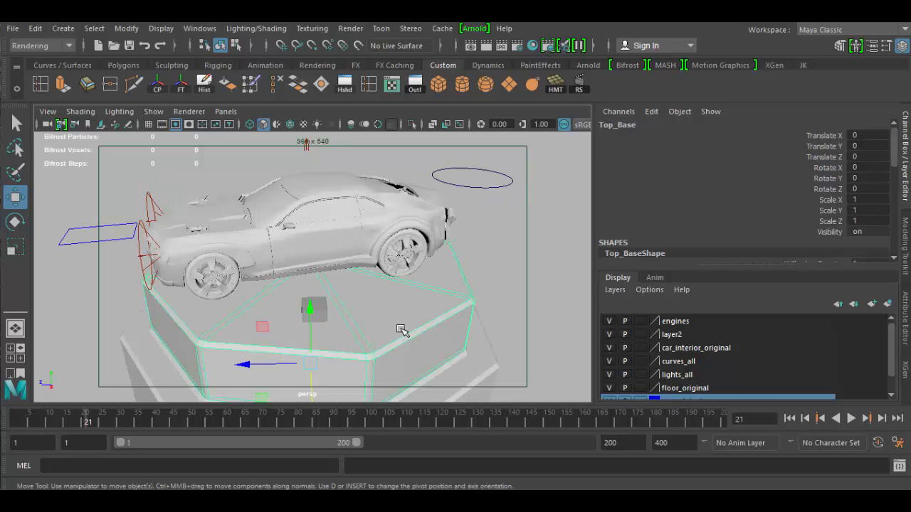
key(Up)
key(Up)
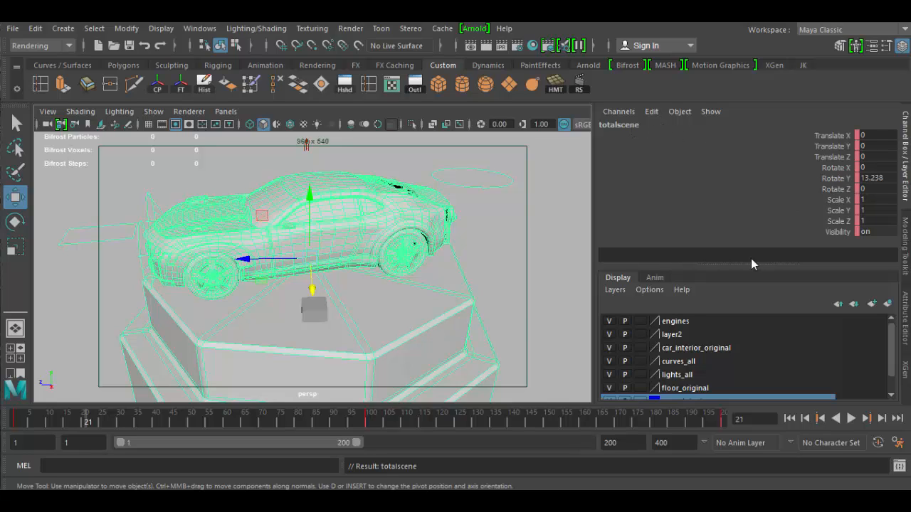
Examine the totalscene group's Rotate Y keyframes at frames 1, 100 and 200, and return to frame 1.
key(alt+v)
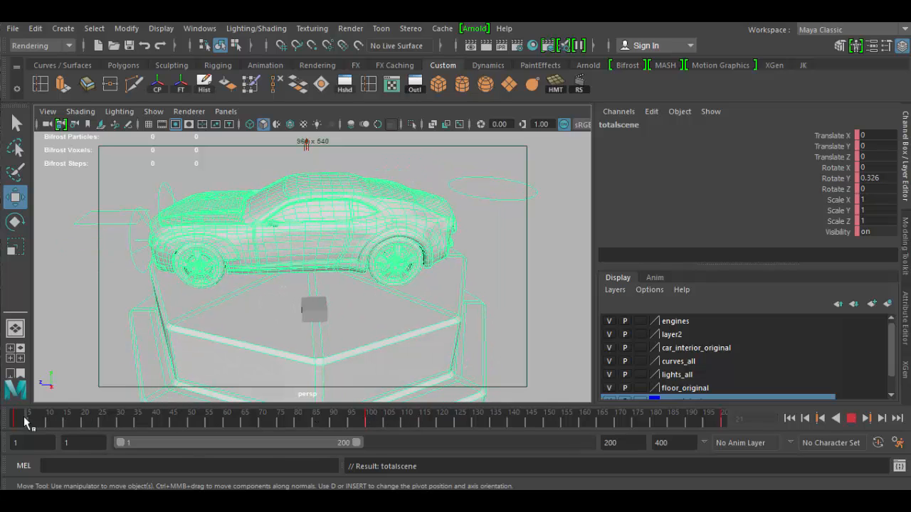
click(10, 421)
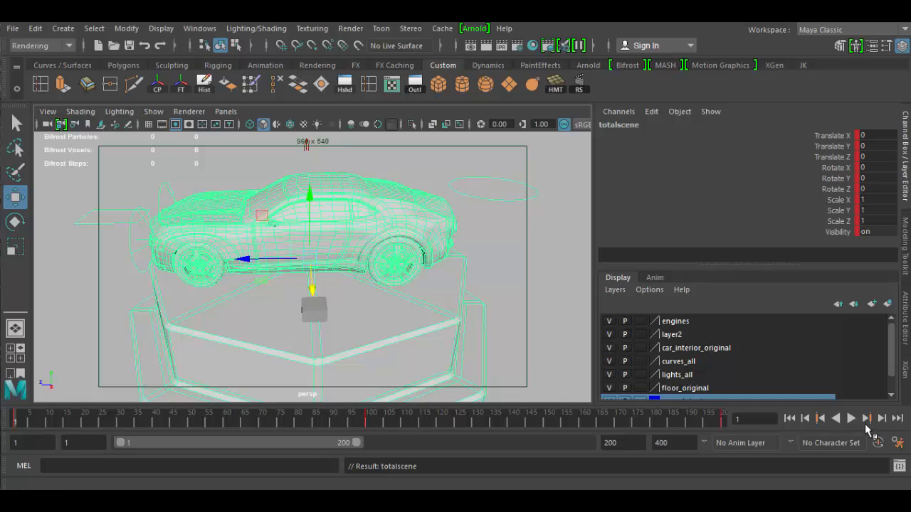
click(868, 419)
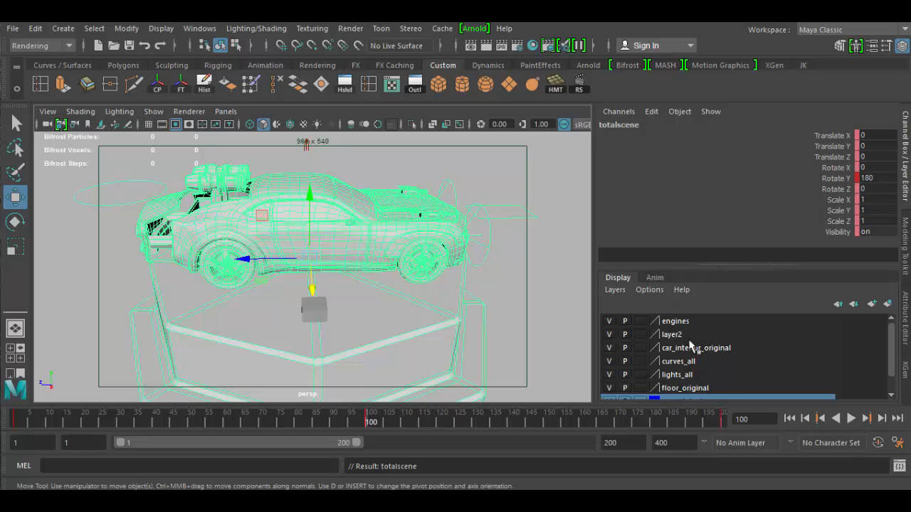
click(868, 418)
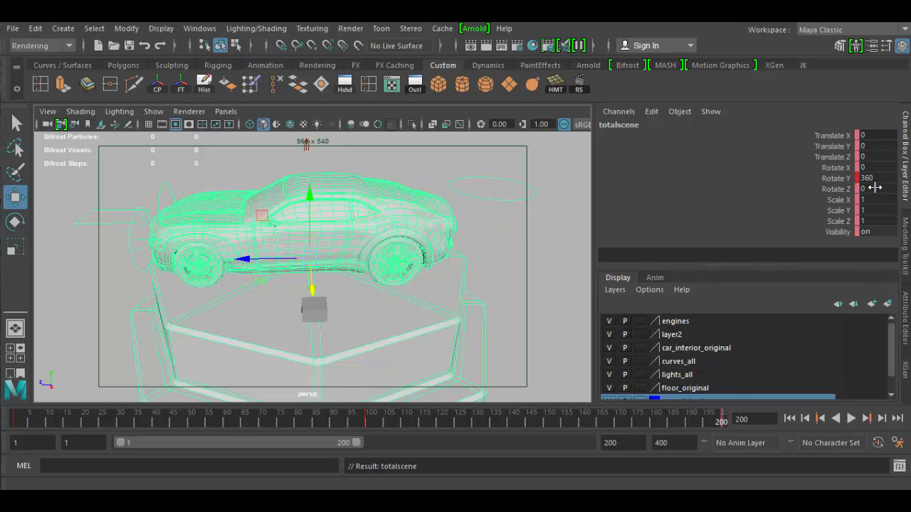
mouse_move(722, 420)
mouse_down()
mouse_move(179, 425)
mouse_move(13, 438)
mouse_move(387, 420)
mouse_move(731, 431)
mouse_move(331, 423)
mouse_move(450, 427)
mouse_move(71, 437)
mouse_move(28, 434)
mouse_move(384, 426)
mouse_move(15, 427)
mouse_up()
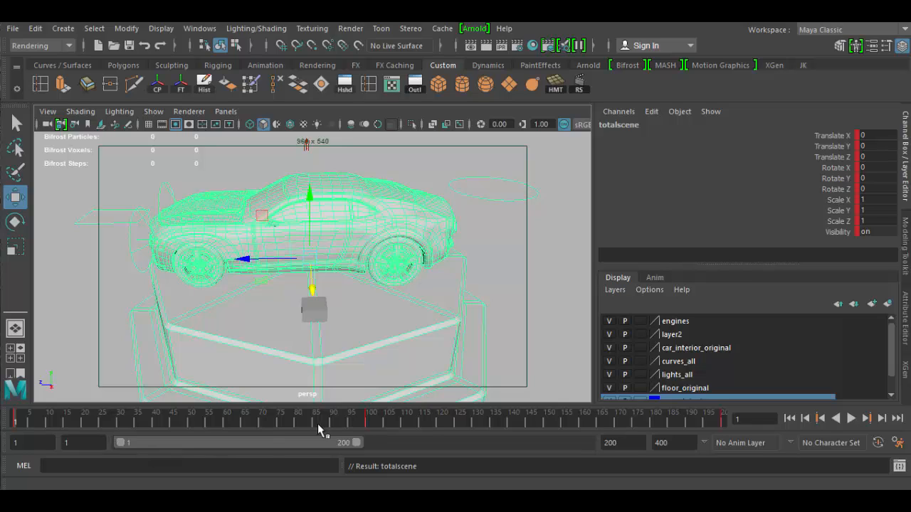
Expand the playback range to the full animation range and extend its end time to frame 600.
double_click(233, 441)
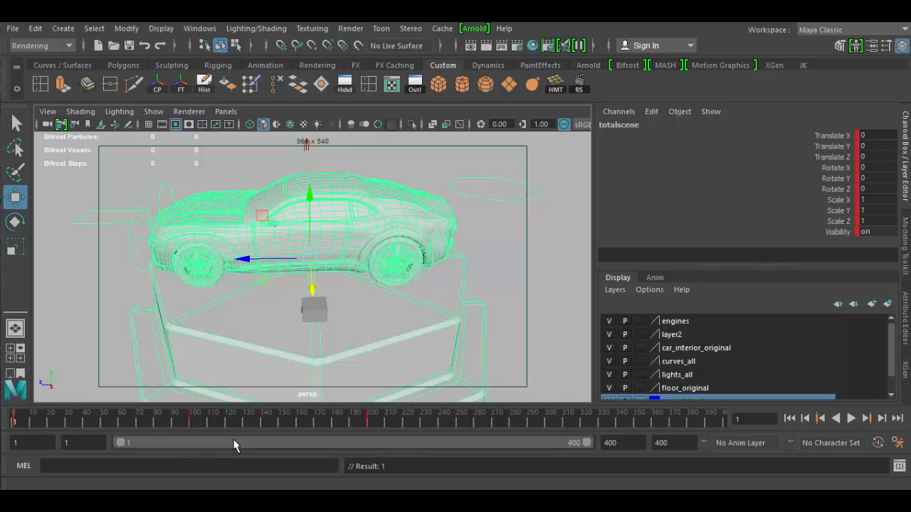
double_click(624, 442)
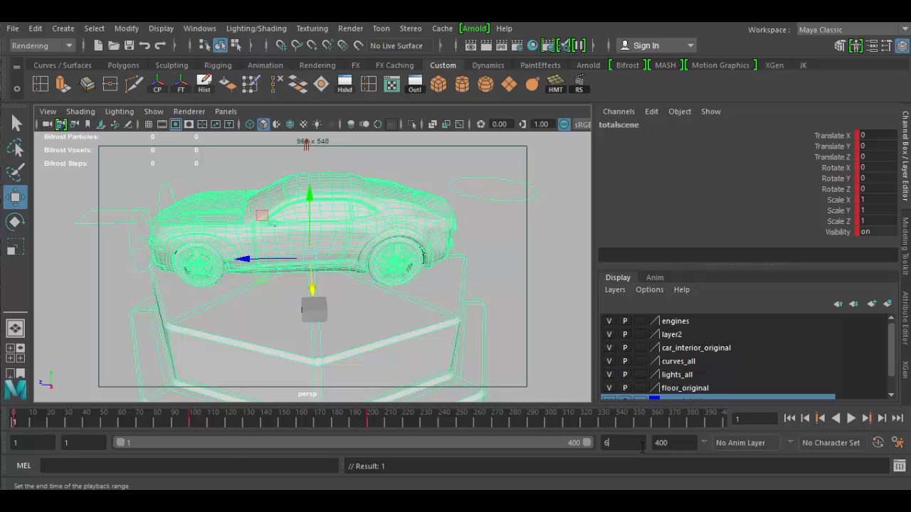
key(Return)
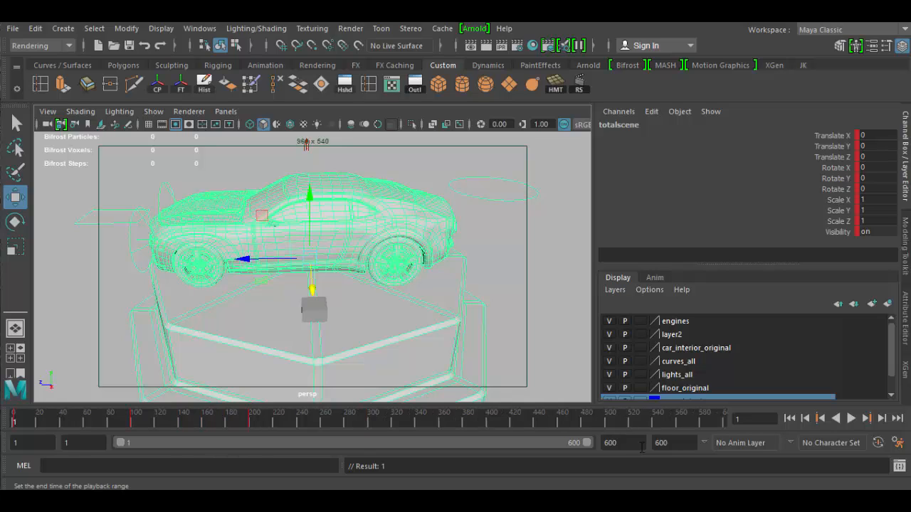
Shorten the playback end time to frame 100, then set it to frame 200.
double_click(627, 443)
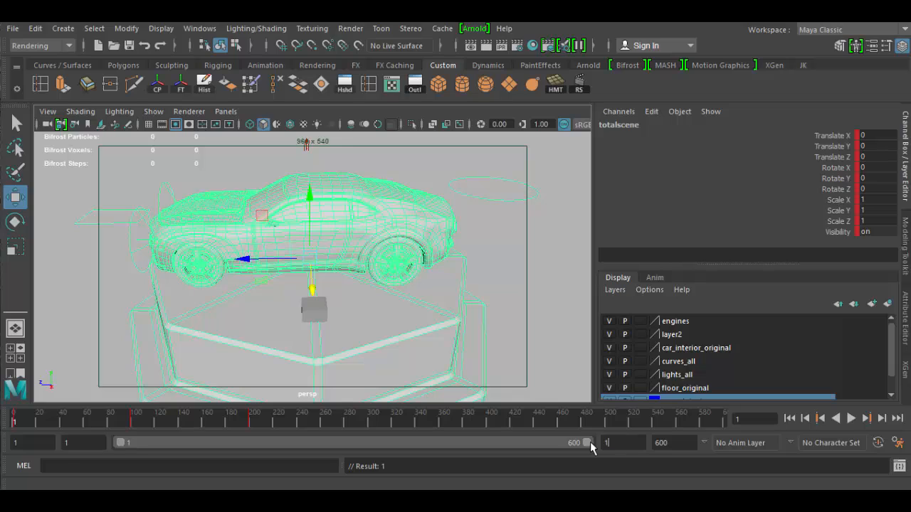
text(100)
key(Return)
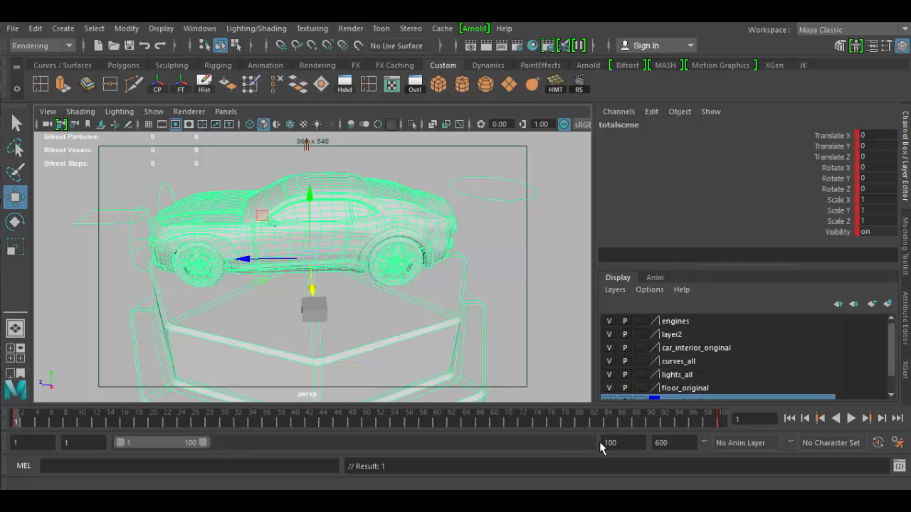
text(200)
key(Return)
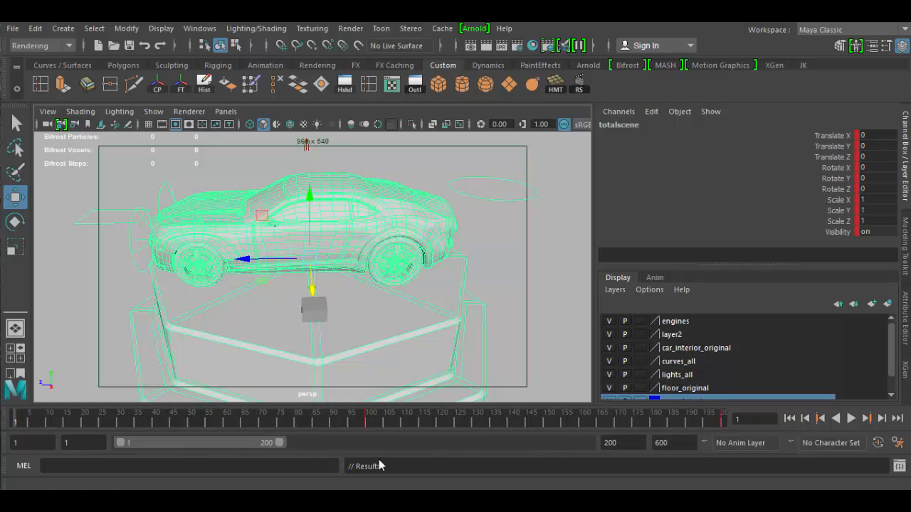
Preview the car turntable animation along the timeline and return to frame 1.
drag(100, 446, 30, 443)
key(alt+v)
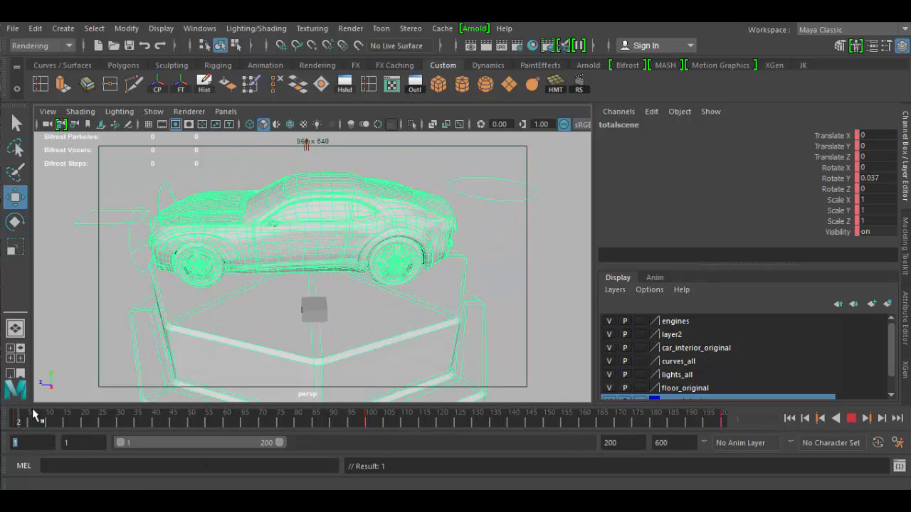
drag(738, 425, 7, 407)
Scale the cube in front of the car uniformly to about 5.274 and raise it to about 4.211 in Translate Y.
click(313, 311)
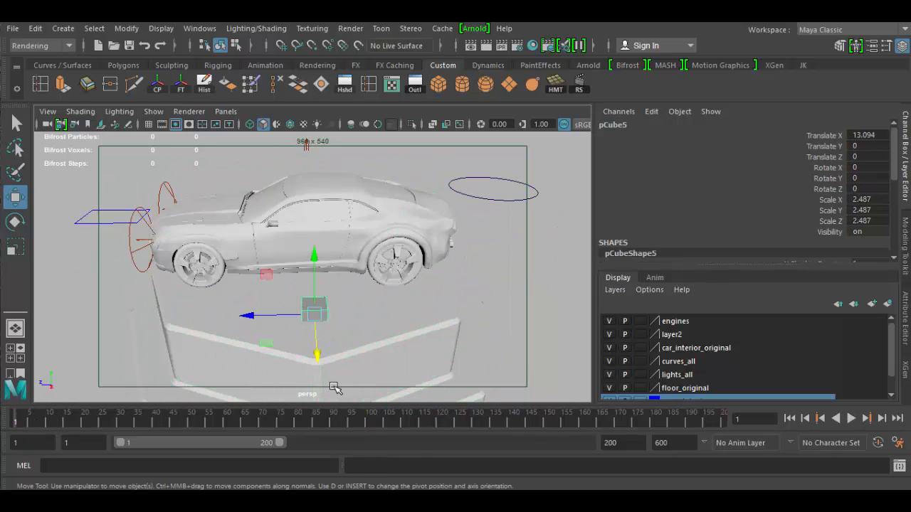
key(r)
drag(316, 313, 341, 341)
key(w)
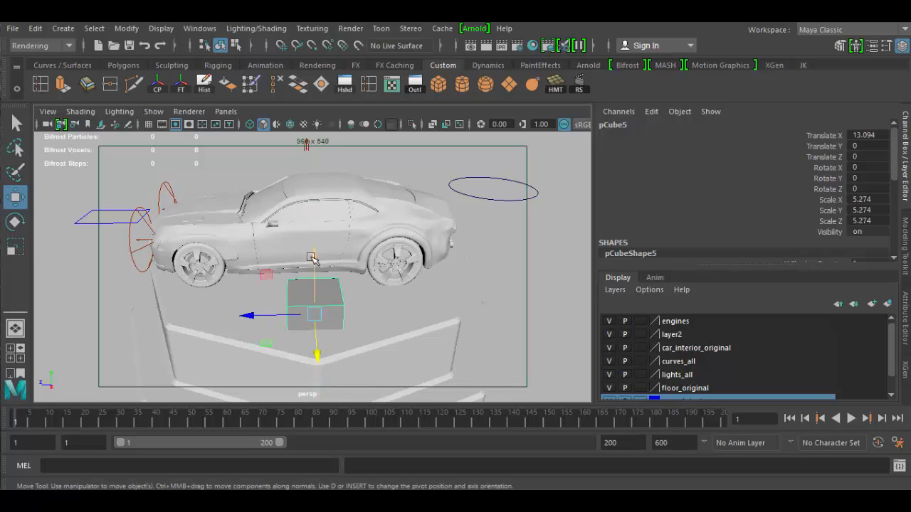
drag(313, 255, 308, 206)
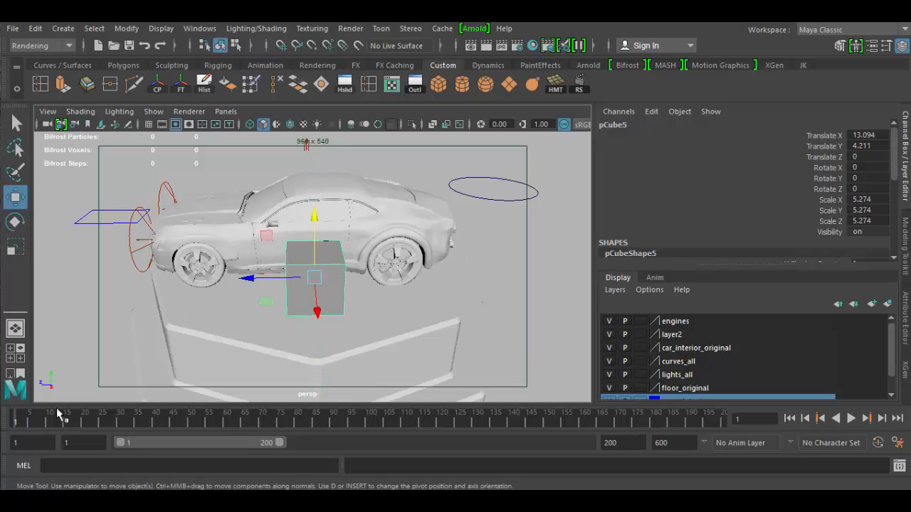
Set a keyframe on all of the cube's transform channels at frame 1 and enable automatic keyframing.
key(alt+v)
drag(269, 423, 19, 458)
key(s)
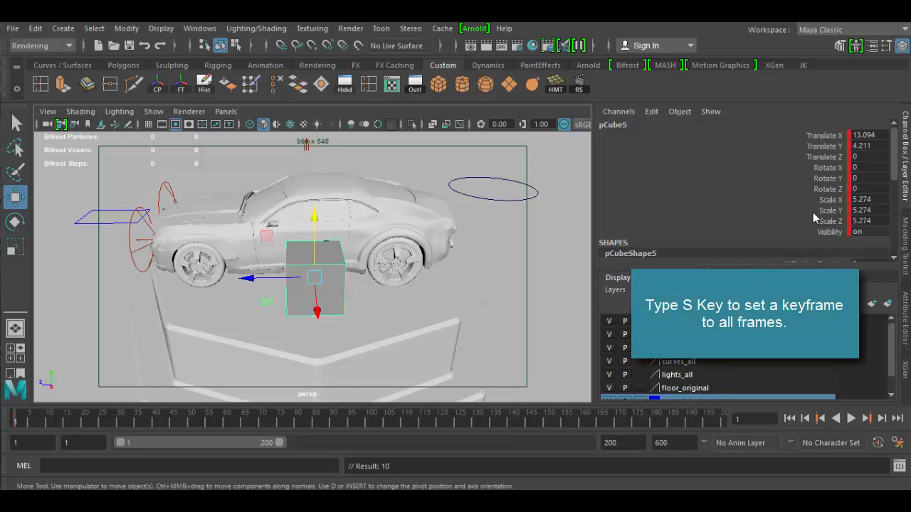
click(879, 443)
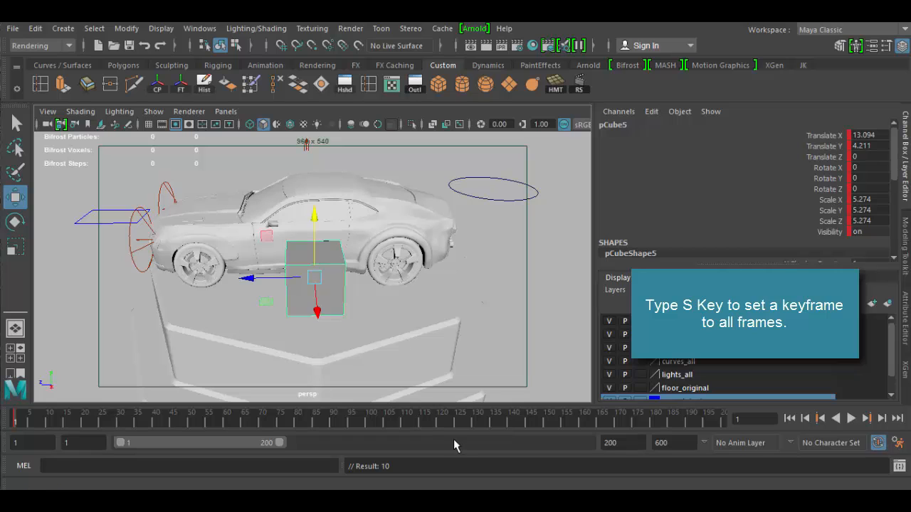
Keyframe the cube's Rotate Y at 180 on frame 100 and at 360 on frame 200.
drag(284, 418, 372, 429)
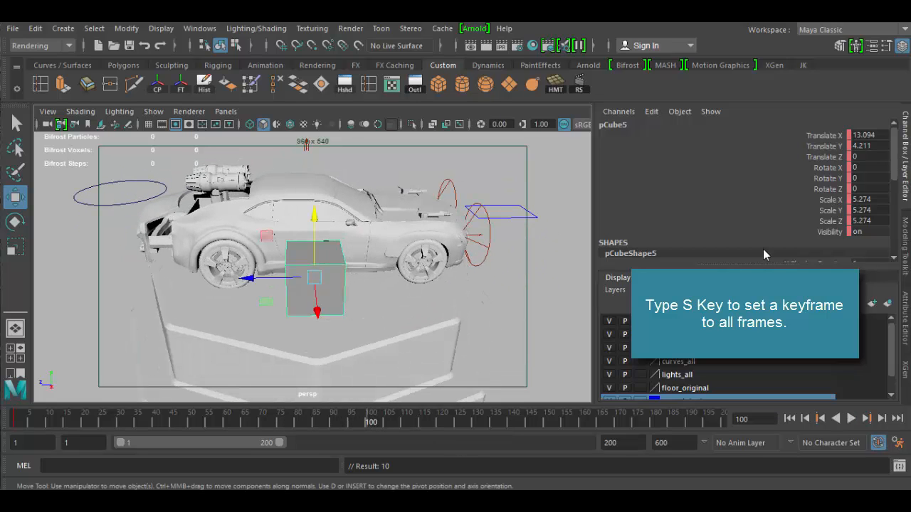
click(870, 179)
text(180)
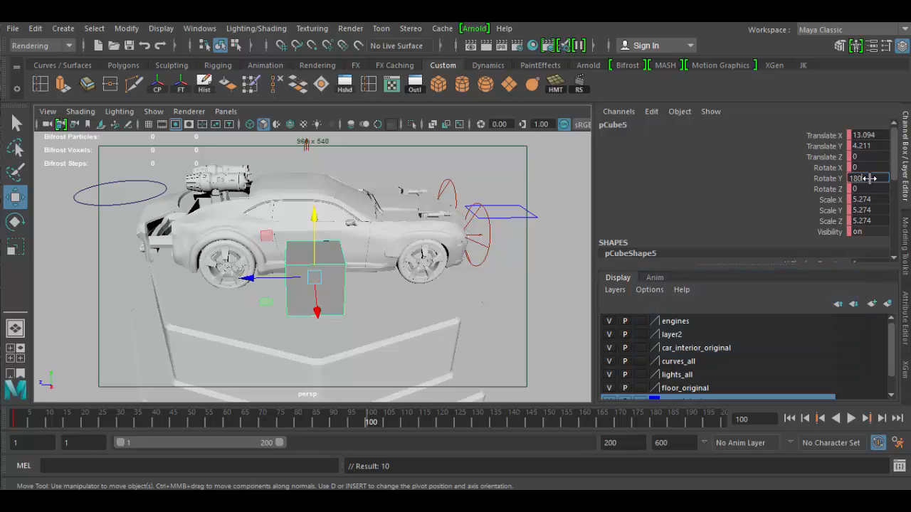
key(Return)
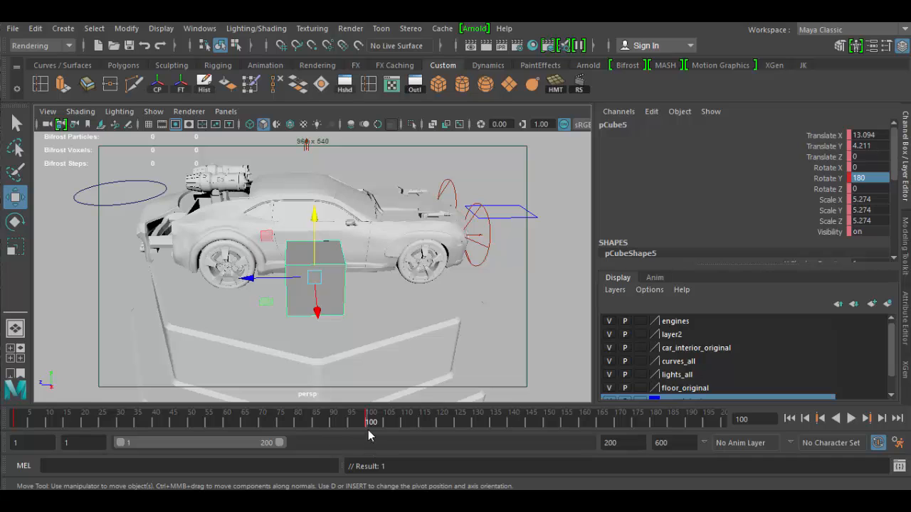
drag(369, 425, 785, 436)
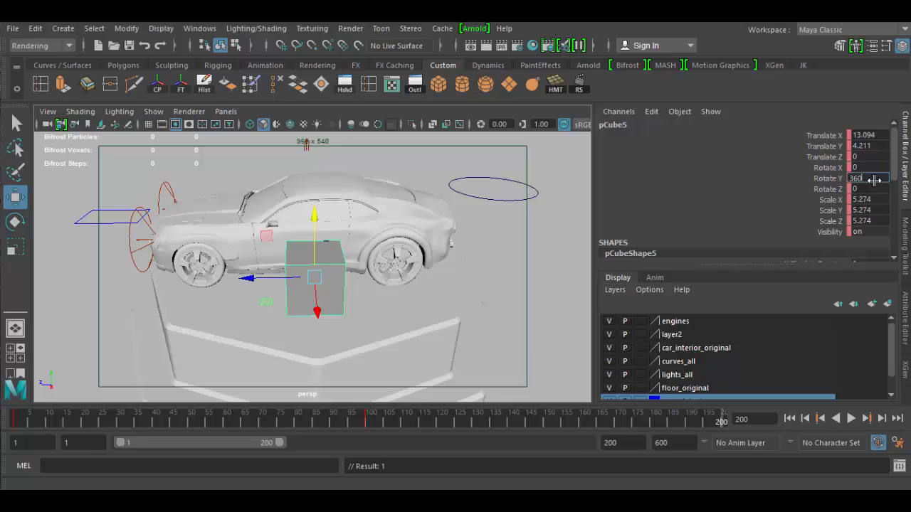
key(Return)
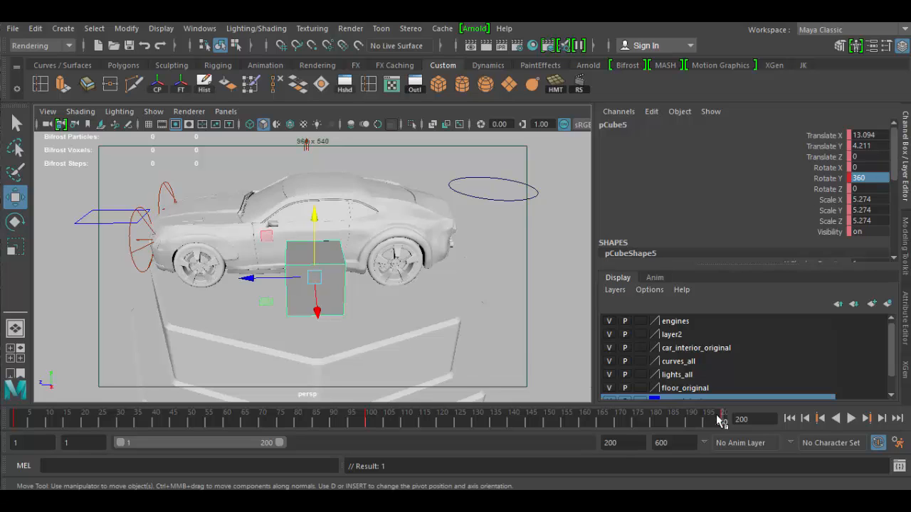
Scrub and play the timeline to check the cube's rotation against the car, stopping at frame 100.
drag(718, 419, 700, 438)
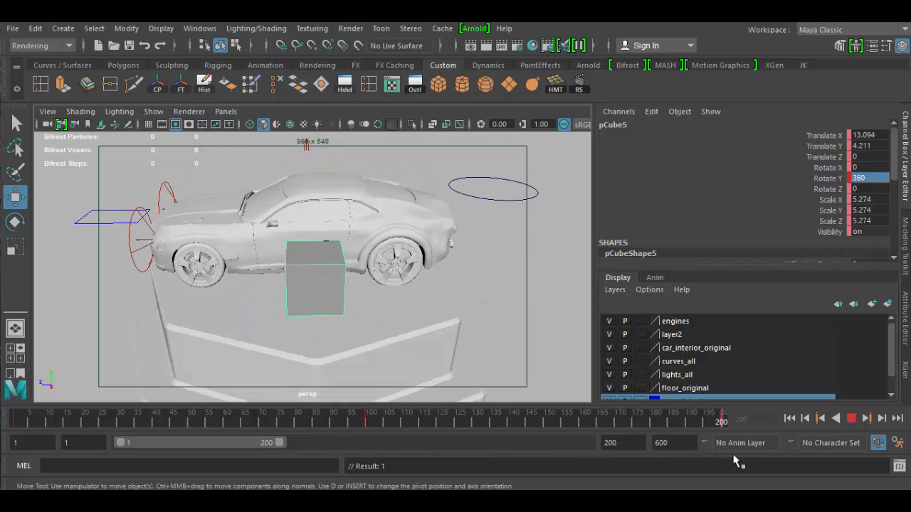
drag(600, 441, 2, 427)
click(852, 419)
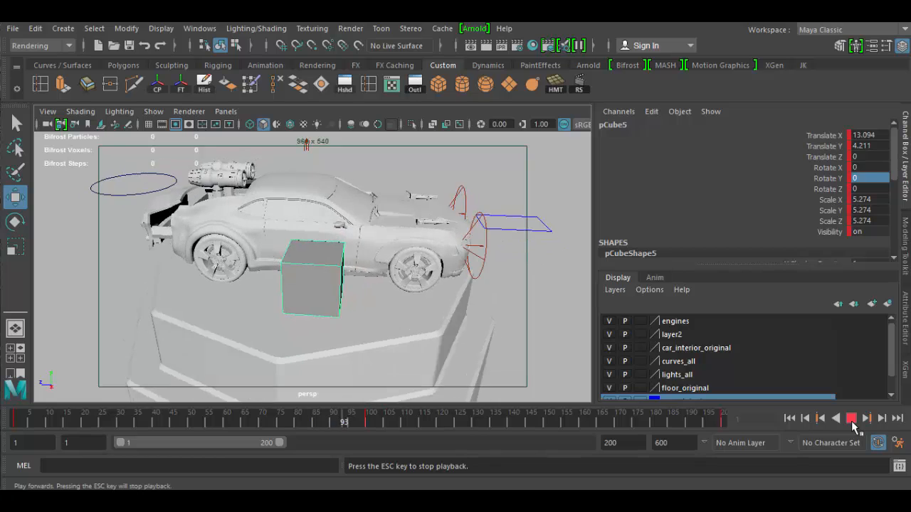
click(851, 419)
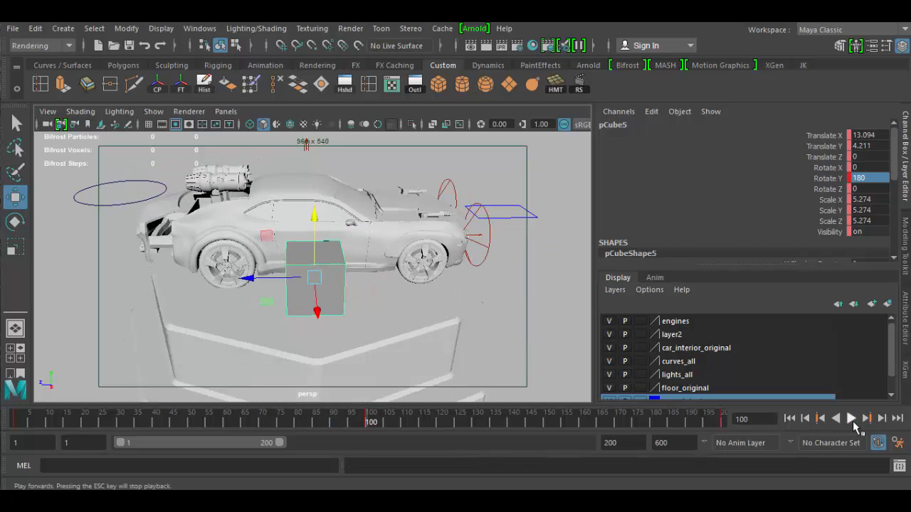
Open the animation preferences and choose Real-time [24 fps] as the Time Slider playback speed.
click(900, 446)
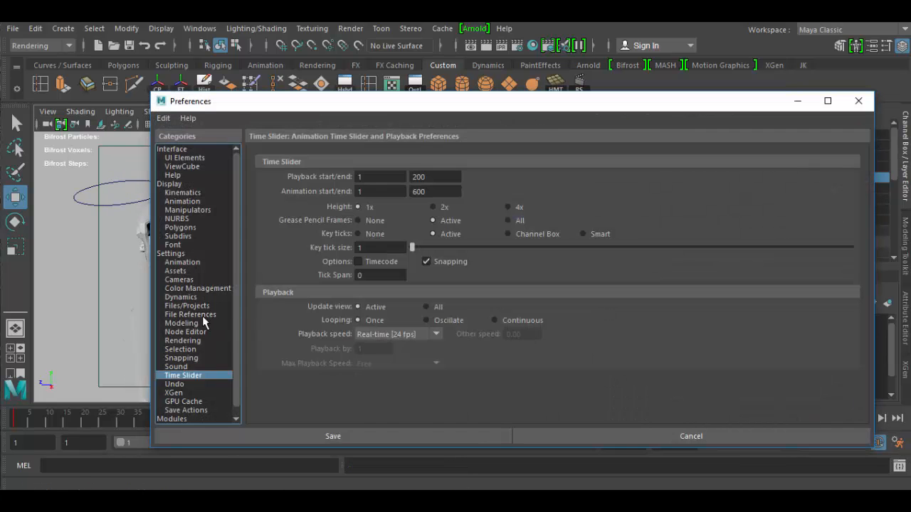
click(435, 334)
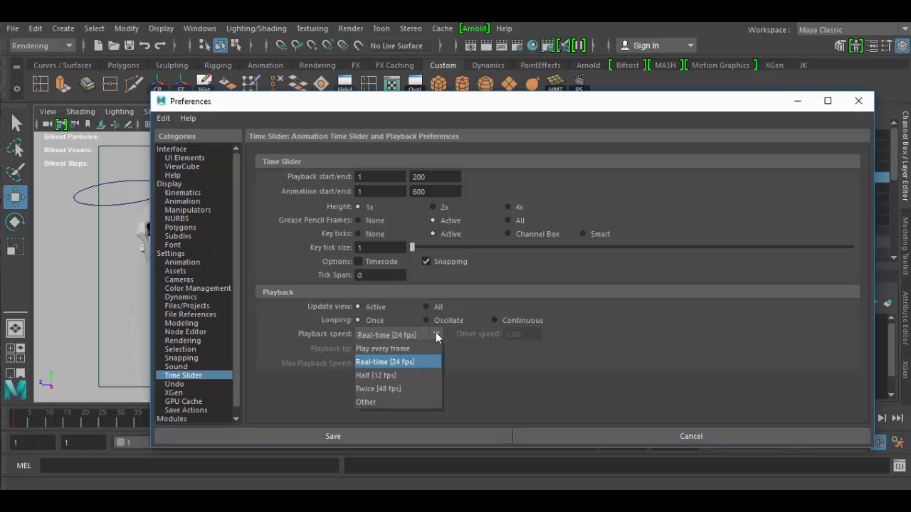
click(398, 364)
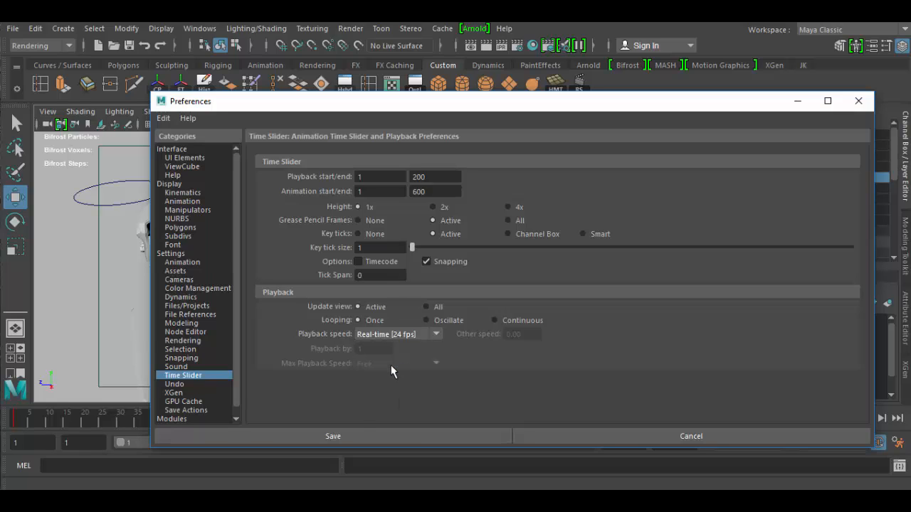
Review the general Settings and Animation preference categories, including working units and default tangents, and close the preferences.
click(171, 254)
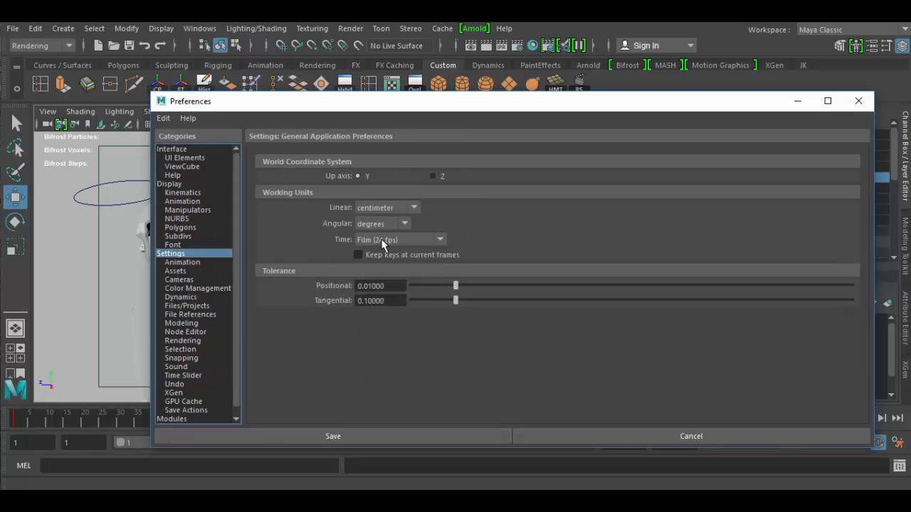
click(191, 263)
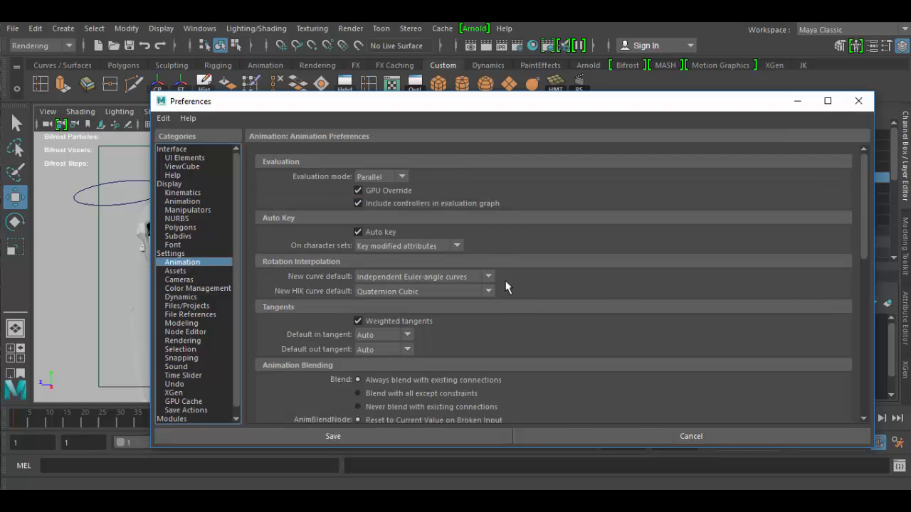
scroll(507, 287, down, 10)
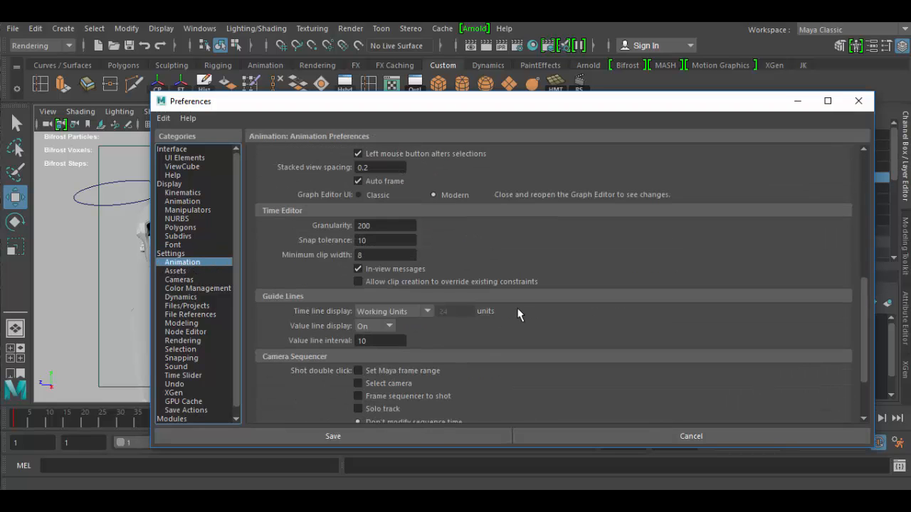
scroll(518, 315, down, 2)
scroll(309, 329, up, 12)
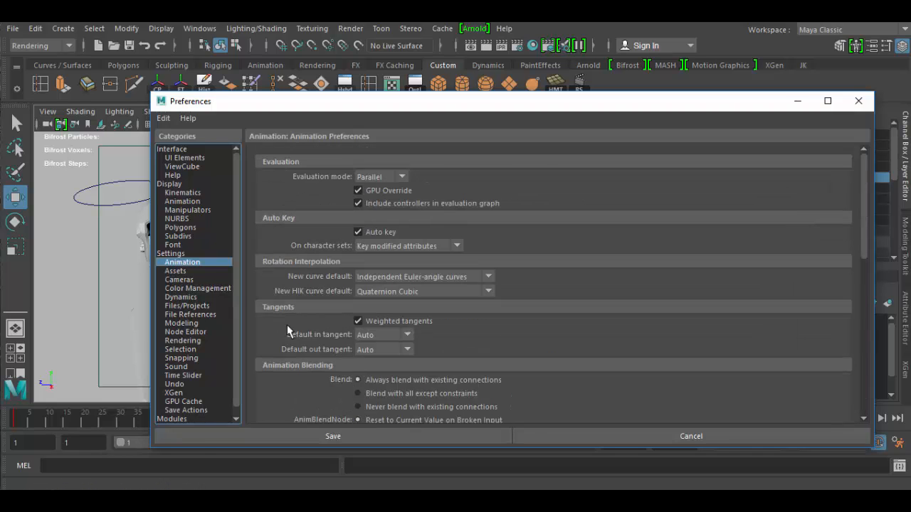
click(859, 104)
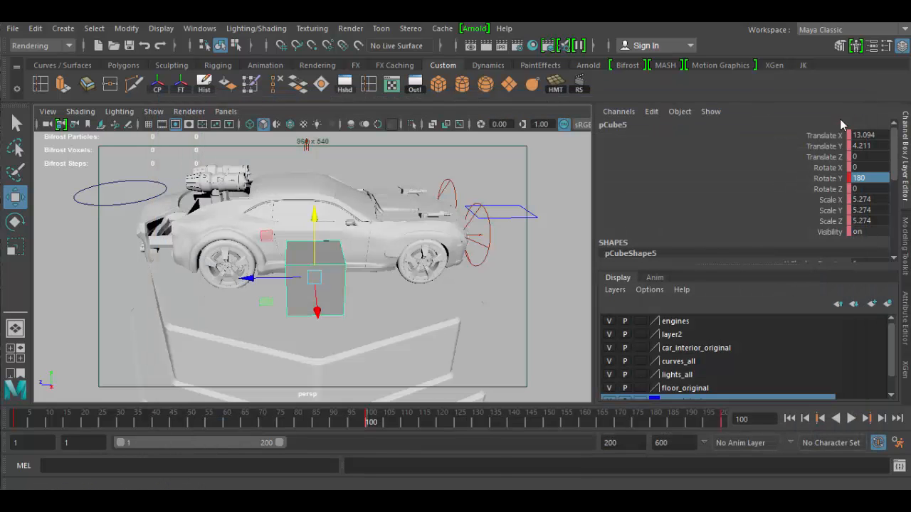
Scrub to frame 200 and play the cube and car animation, stopping at frame 27.
drag(195, 424, 737, 431)
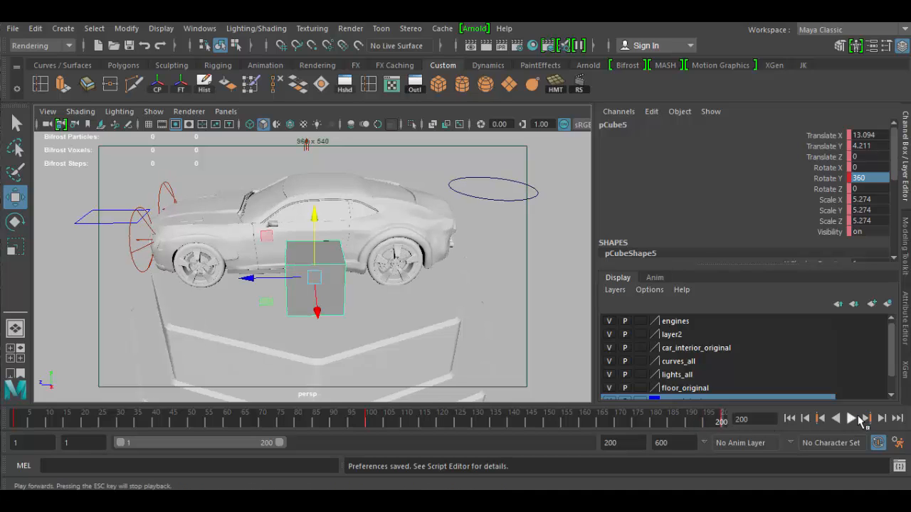
click(854, 419)
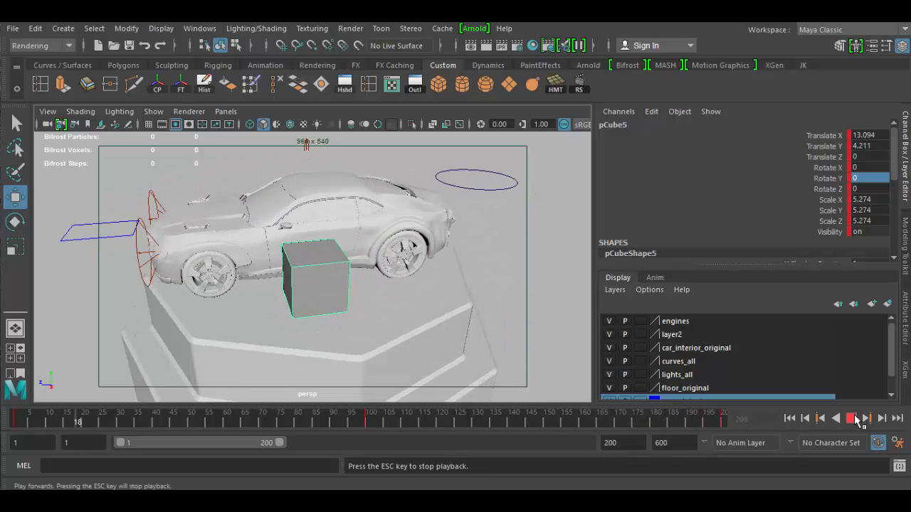
click(852, 420)
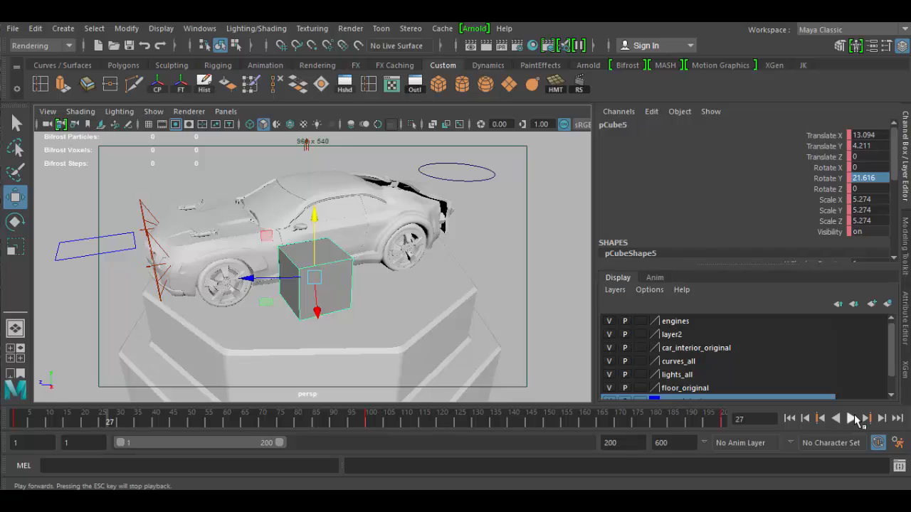